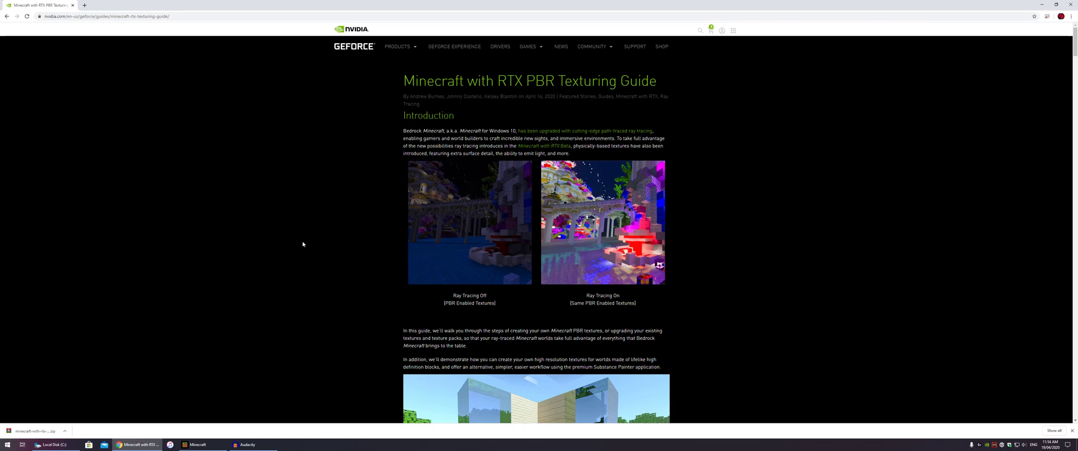
# Scroll through the guide's Texturing Overview and Asset Flow sections.
pyautogui.scroll(-9, 303, 244)
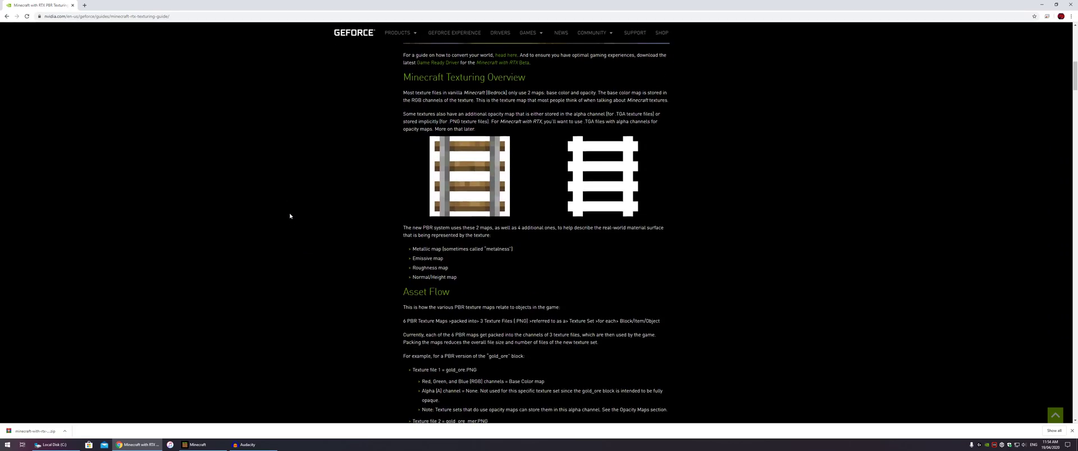
pyautogui.scroll(-7, 305, 238)
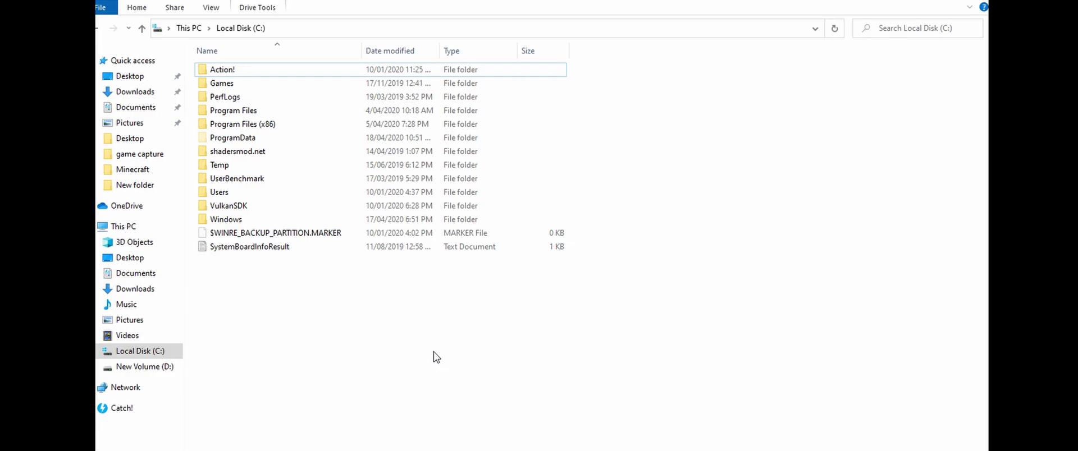
# Open the extracted RazzleCore folder in Downloads and inspect the RazzleCore_RTX_Resource_Pack folder inside it.
pyautogui.click(138, 92)
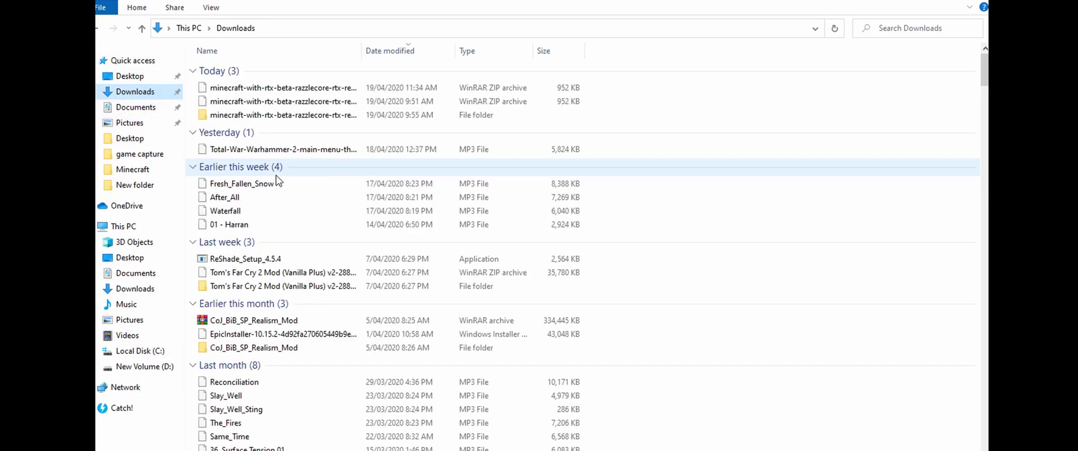
pyautogui.doubleClick(270, 115)
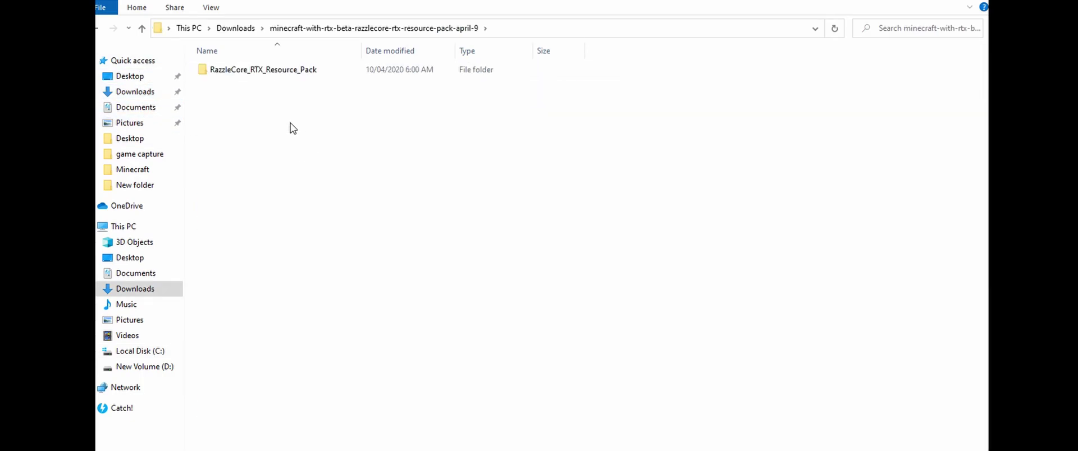
pyautogui.doubleClick(274, 74)
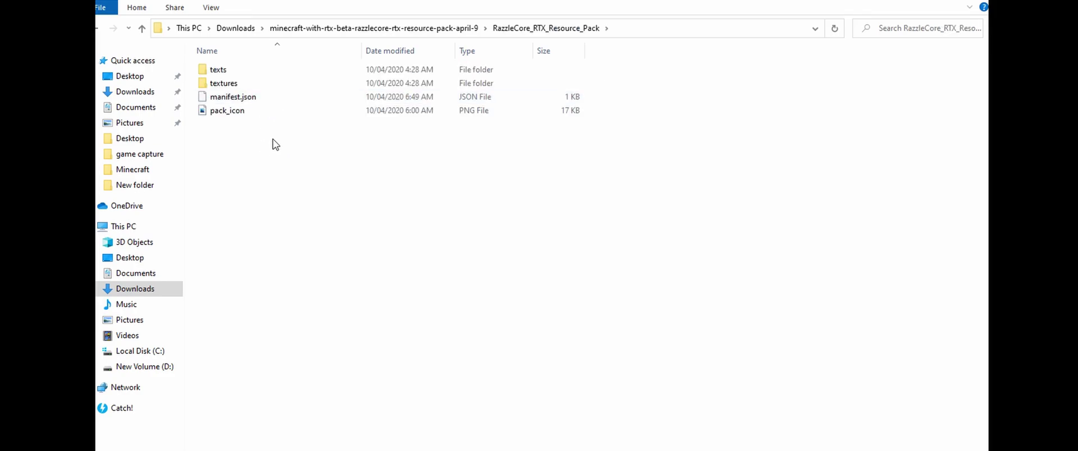
pyautogui.click(97, 29)
pyautogui.doubleClick(240, 79)
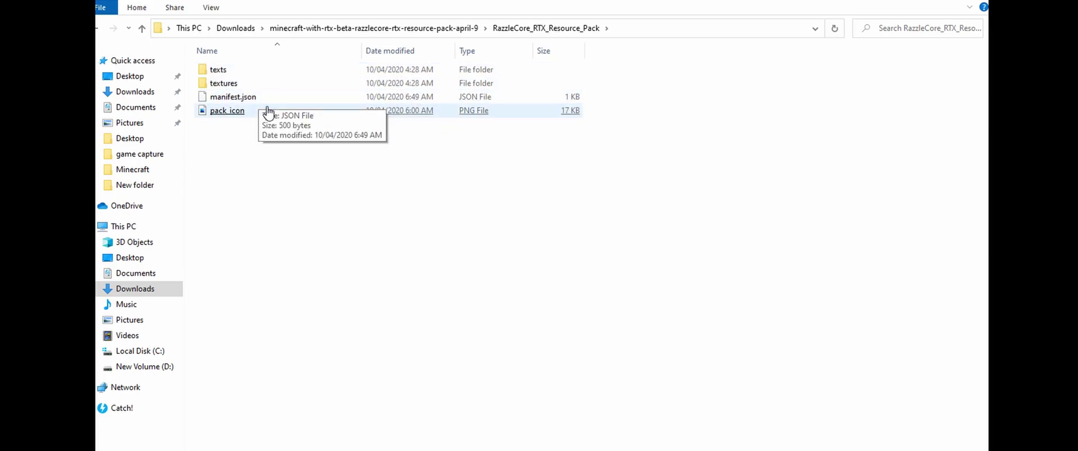
pyautogui.click(96, 31)
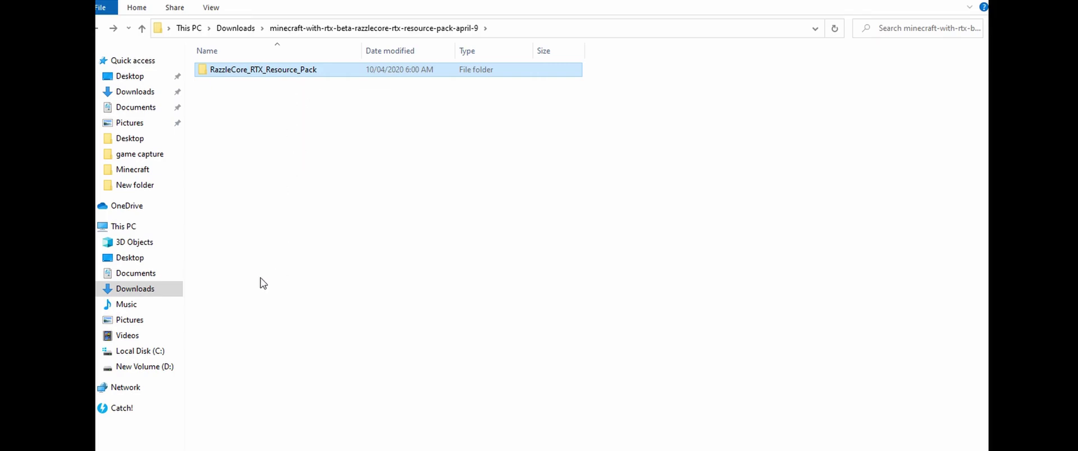
# Navigate from This PC through C:\Users, the user profile and AppData\Local to the Packages folder.
pyautogui.click(118, 227)
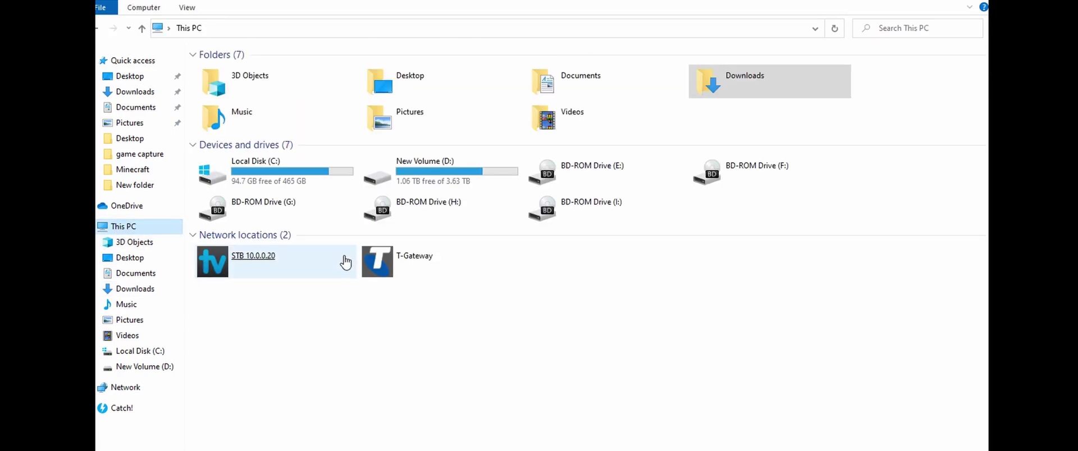
pyautogui.doubleClick(251, 171)
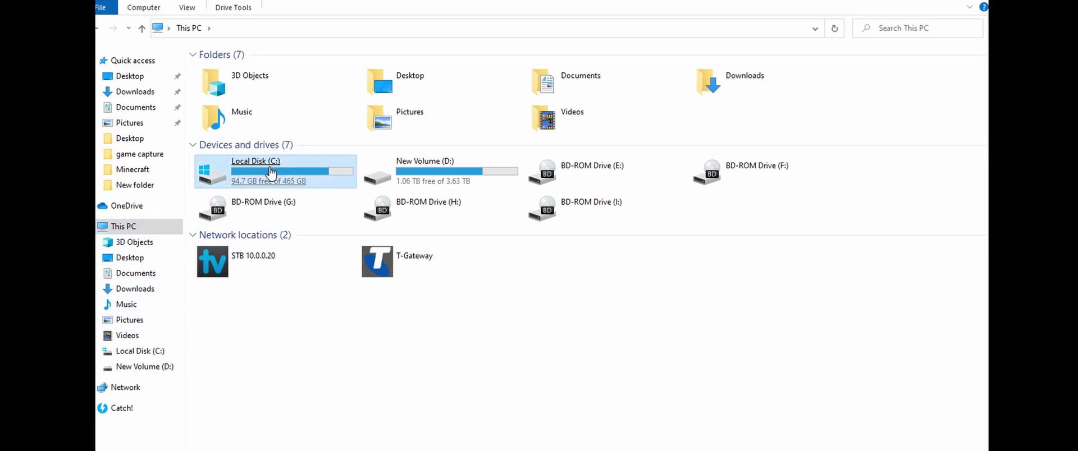
pyautogui.click(265, 153)
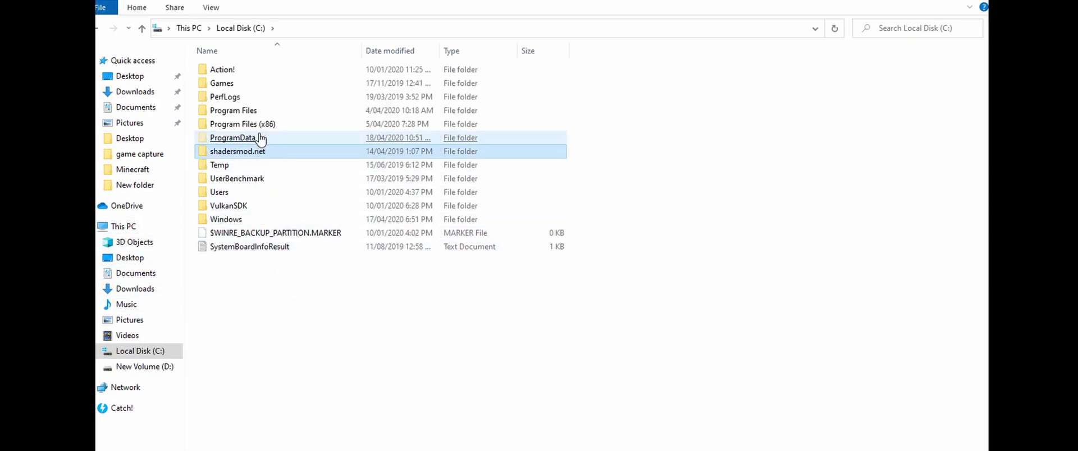
pyautogui.doubleClick(243, 193)
pyautogui.doubleClick(220, 99)
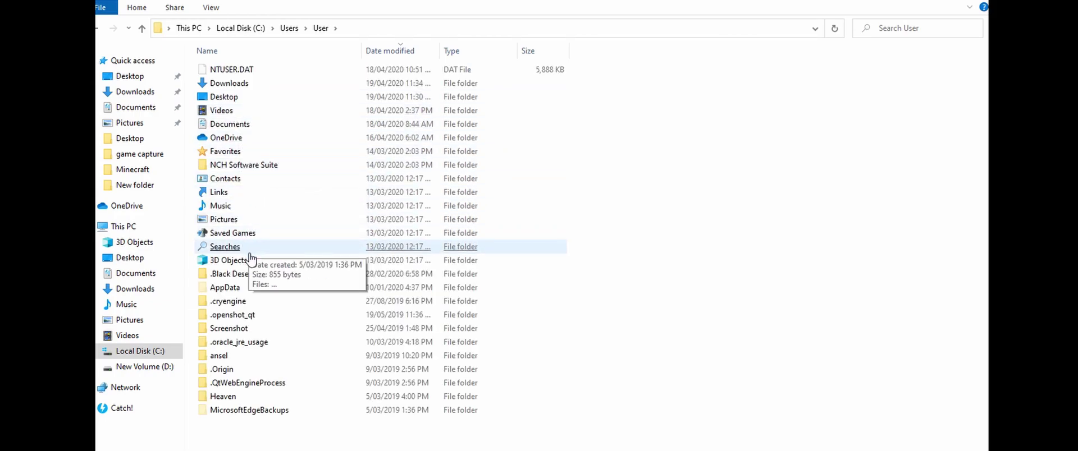
pyautogui.doubleClick(240, 287)
pyautogui.doubleClick(222, 70)
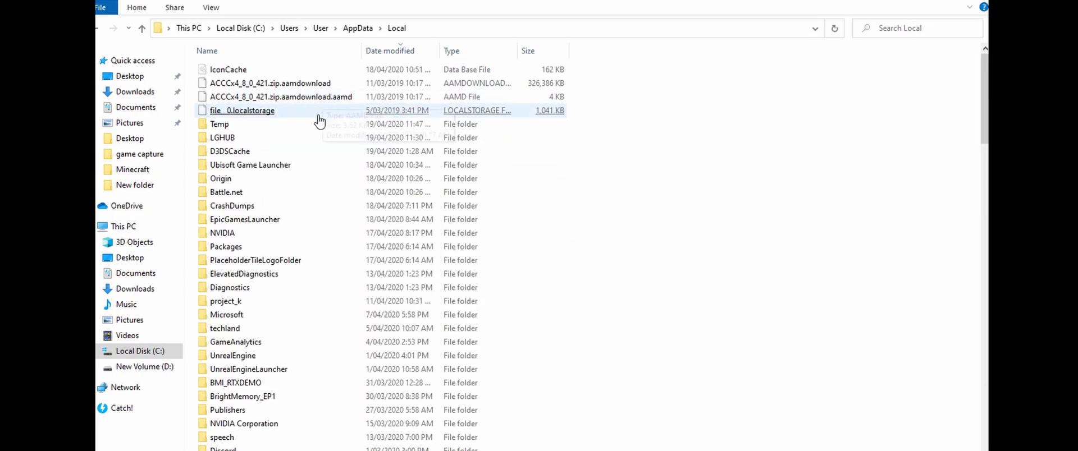
pyautogui.doubleClick(260, 245)
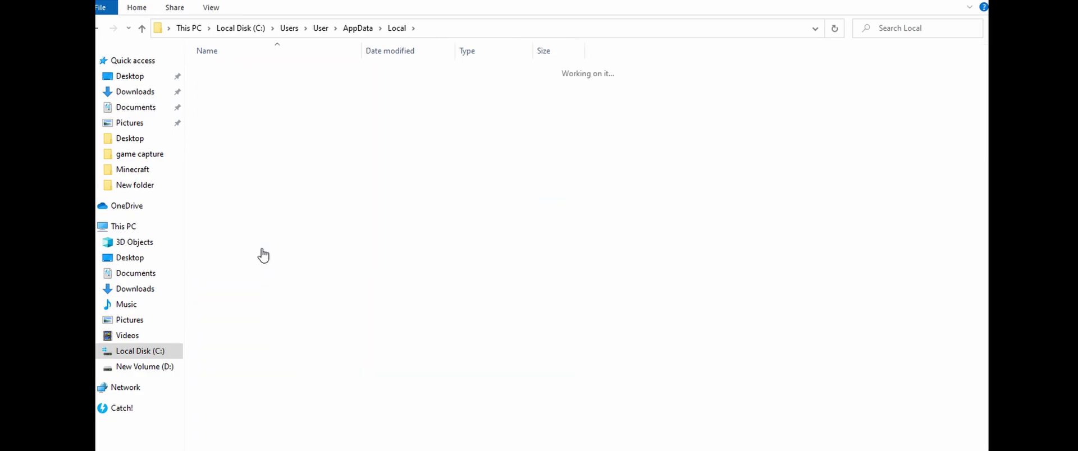
# Open Minecraft's LocalState\games\com.mojang\resource_packs folder and check the RazzleCore pack inside.
pyautogui.scroll(-2, 269, 393)
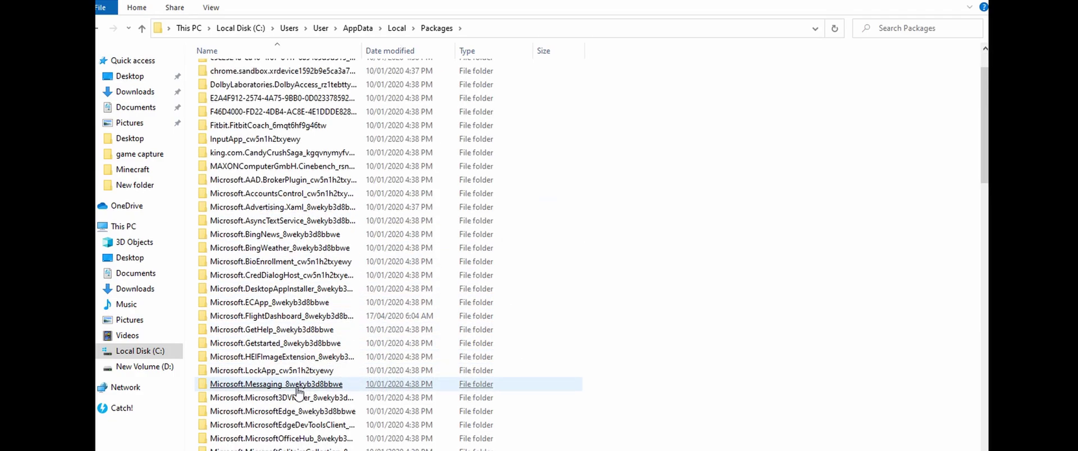
pyautogui.scroll(-1, 269, 448)
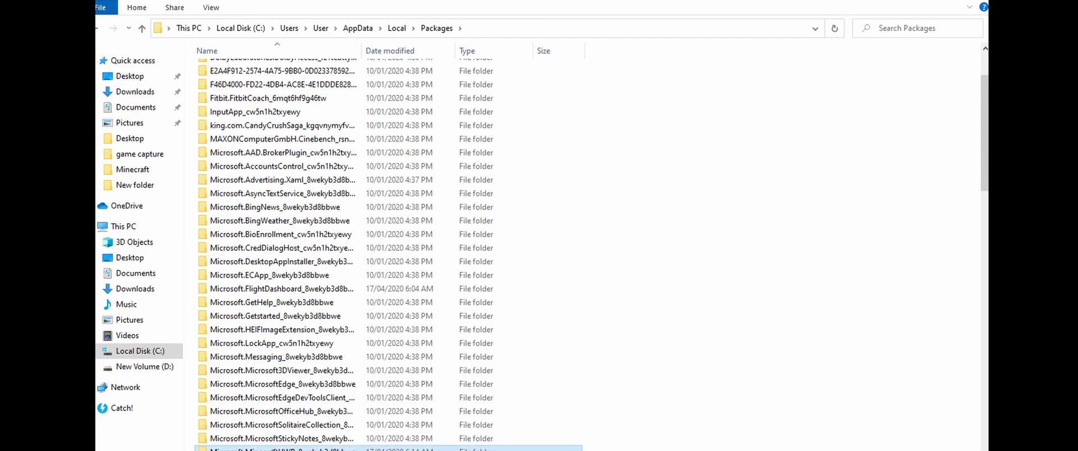
pyautogui.click(269, 448)
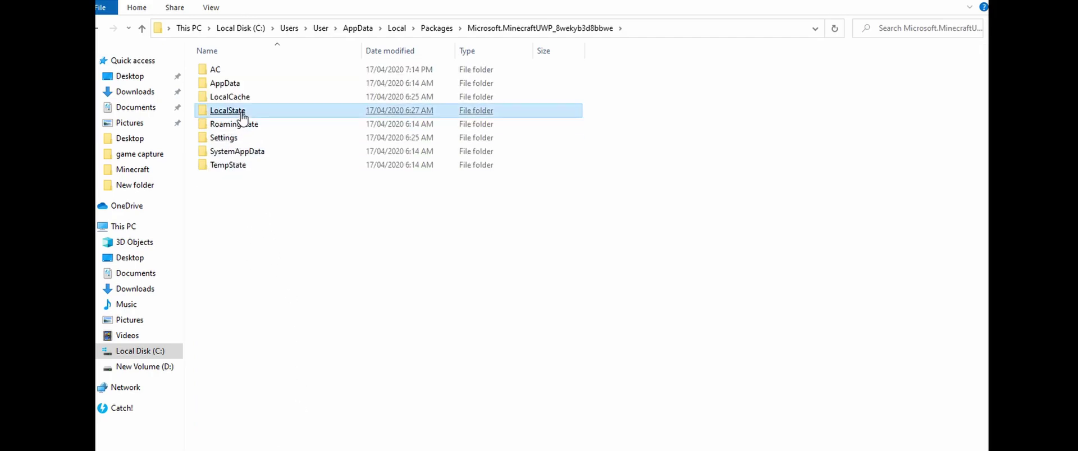
pyautogui.doubleClick(243, 116)
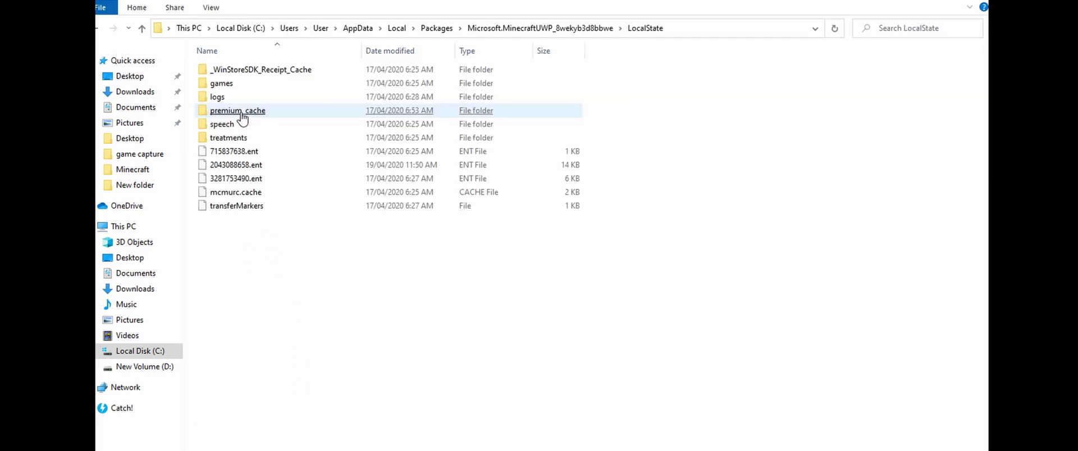
pyautogui.doubleClick(227, 89)
pyautogui.doubleClick(243, 74)
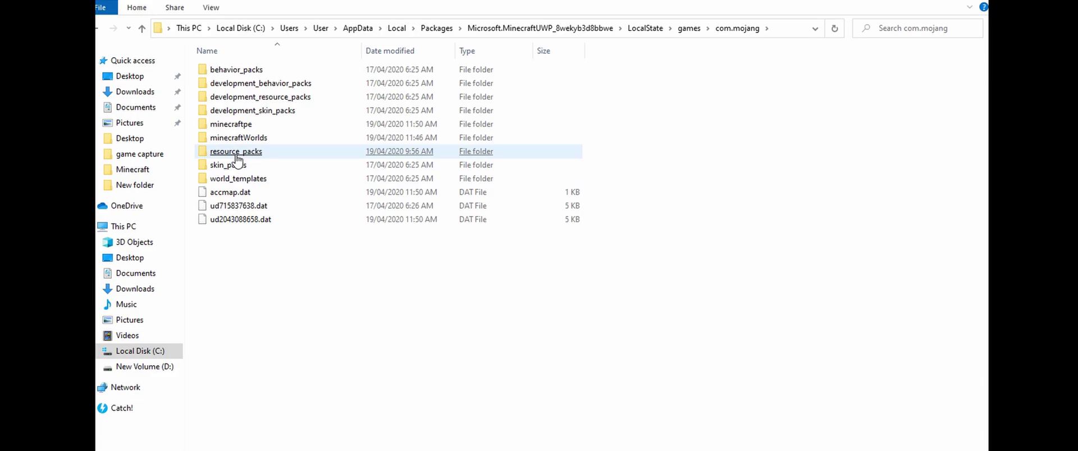
pyautogui.click(233, 155)
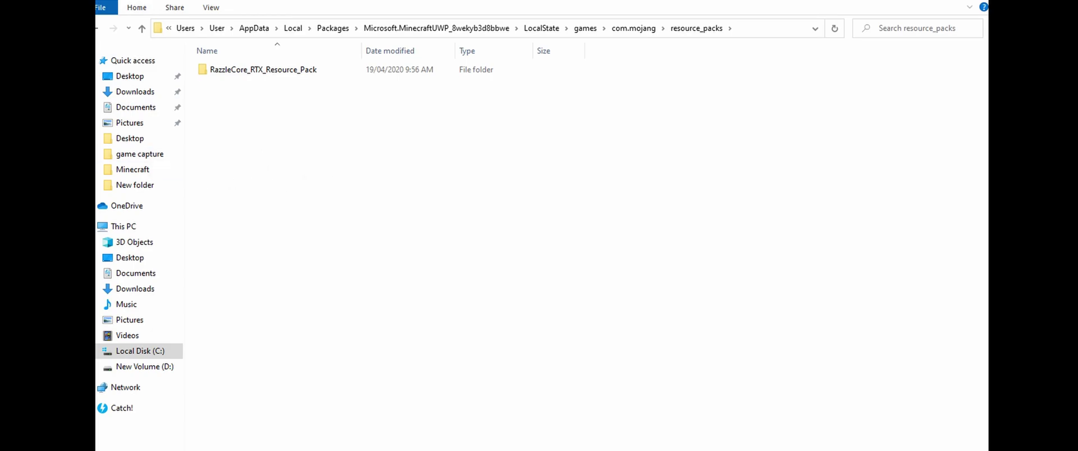
pyautogui.press('Return')
pyautogui.hotkey('alt', 'Left')
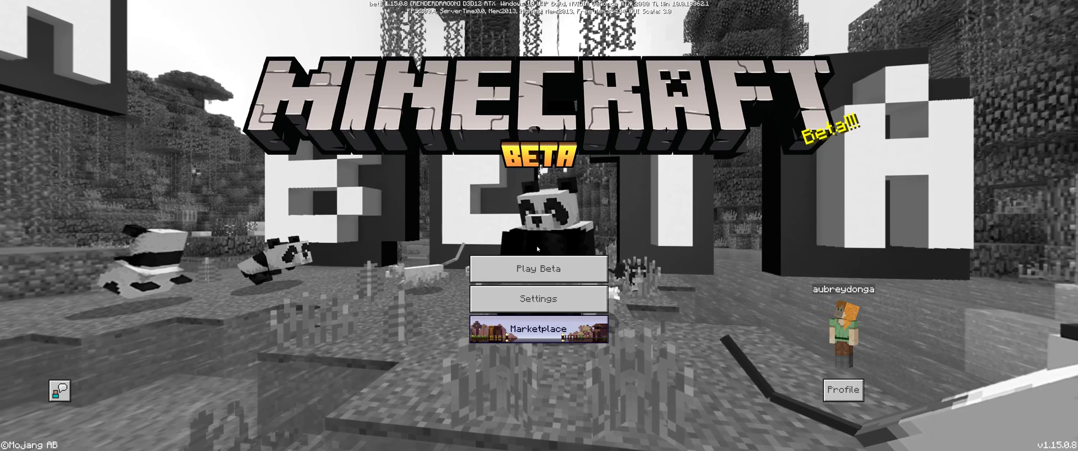
# Go from Play Beta through Create New to the Create New World settings screen.
pyautogui.click(537, 268)
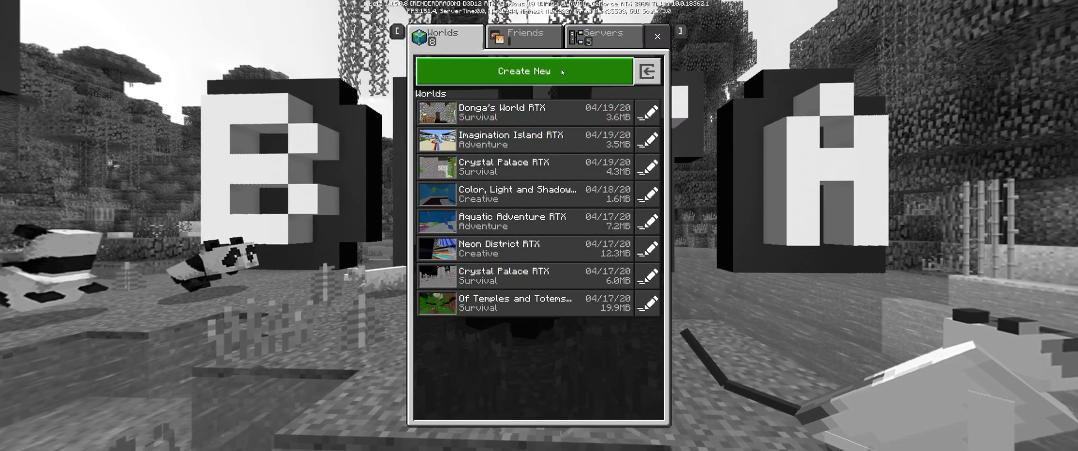
pyautogui.click(561, 69)
pyautogui.click(530, 39)
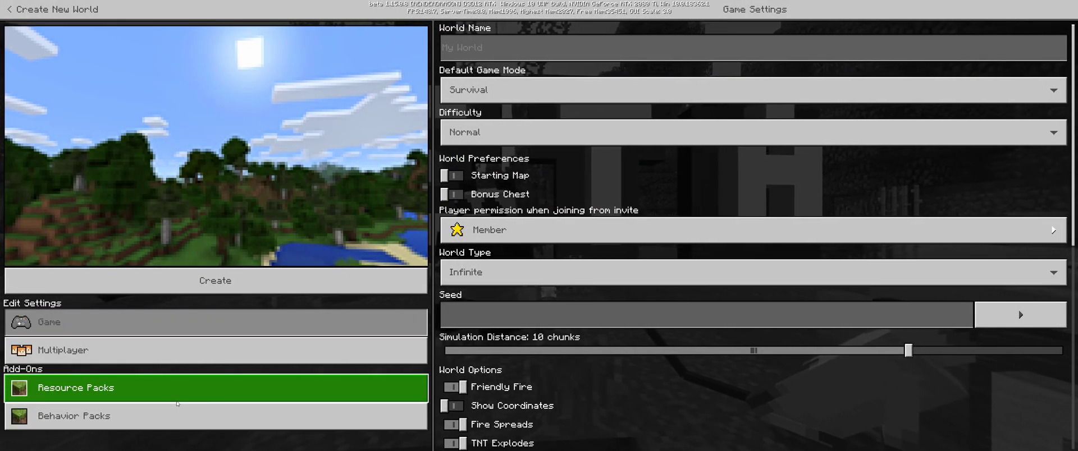
# Add the RazzleCore RTX Resource Pack from My Packs to the new world and create it.
pyautogui.click(177, 402)
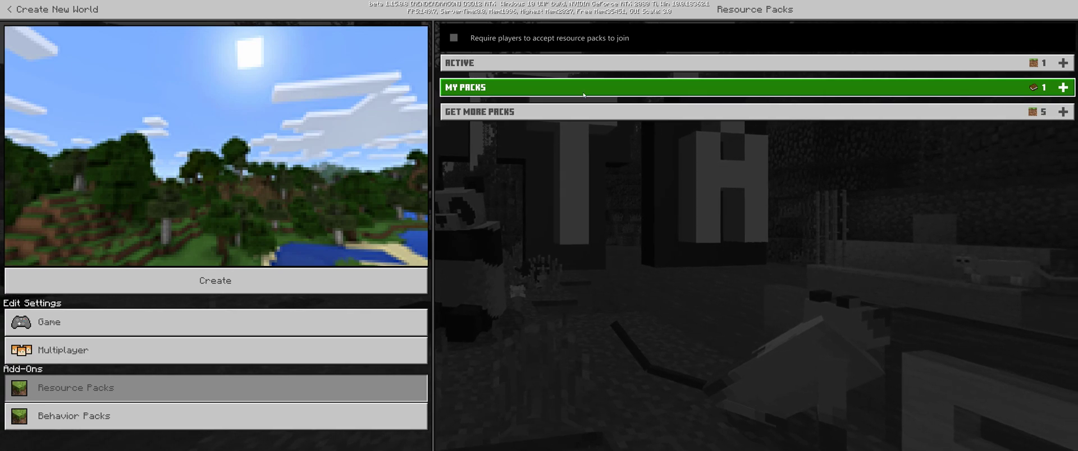
pyautogui.click(541, 89)
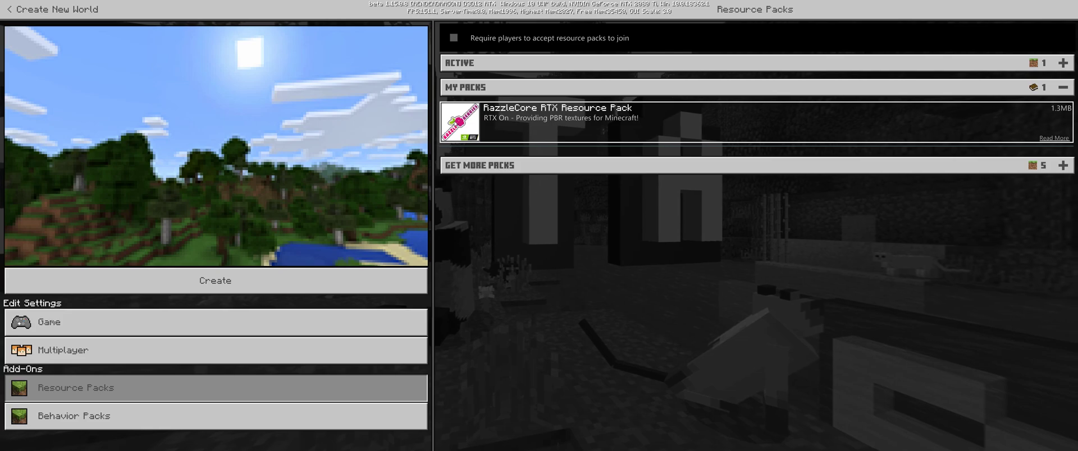
pyautogui.click(753, 121)
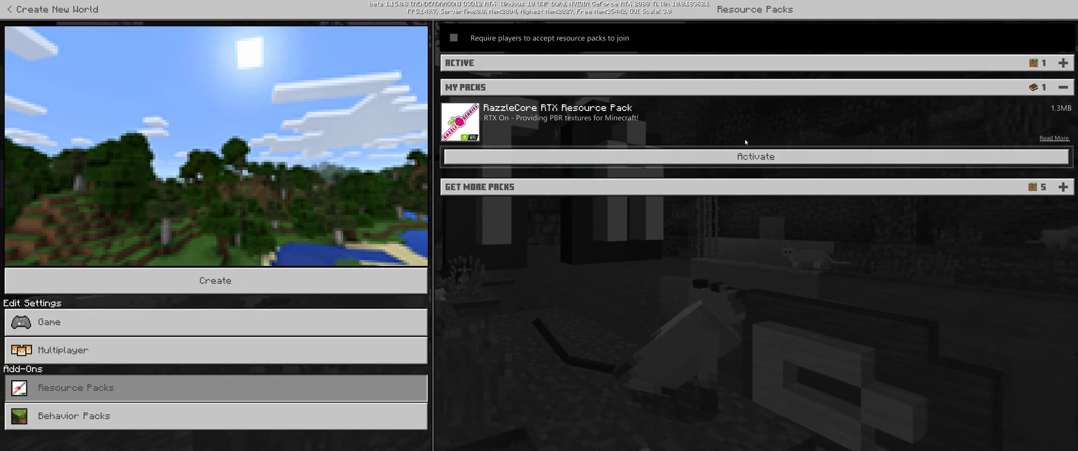
pyautogui.click(215, 281)
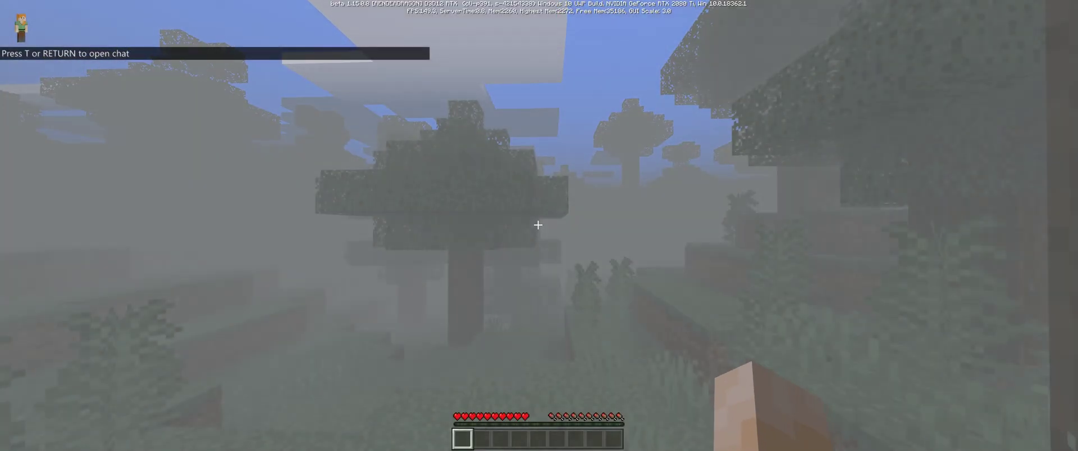
# Walk through the foggy forest looking around, then pause the game.
pyautogui.press('w')
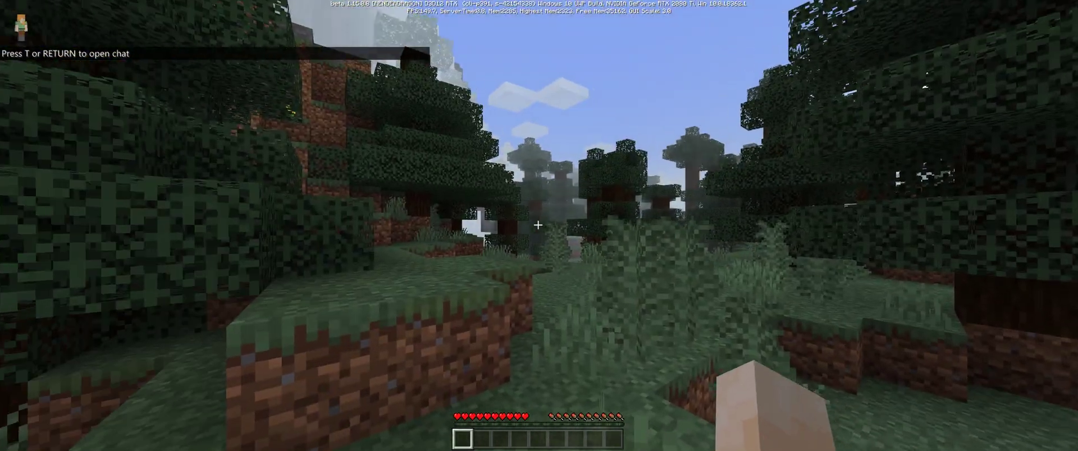
pyautogui.press('w')
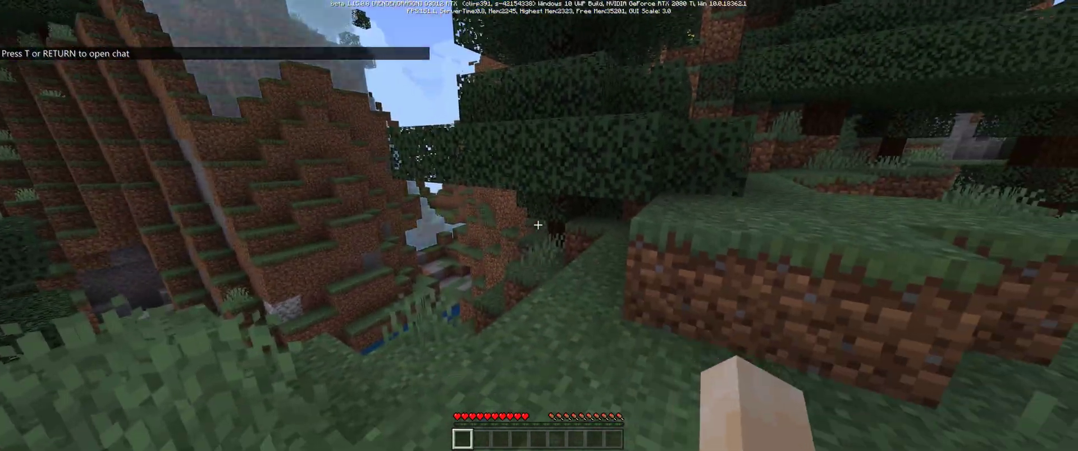
pyautogui.press('w')
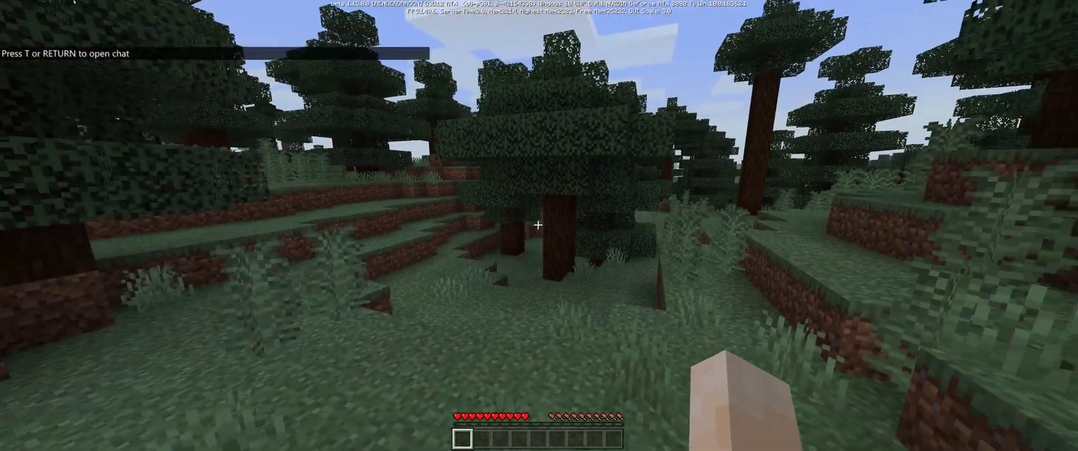
pyautogui.press('w')
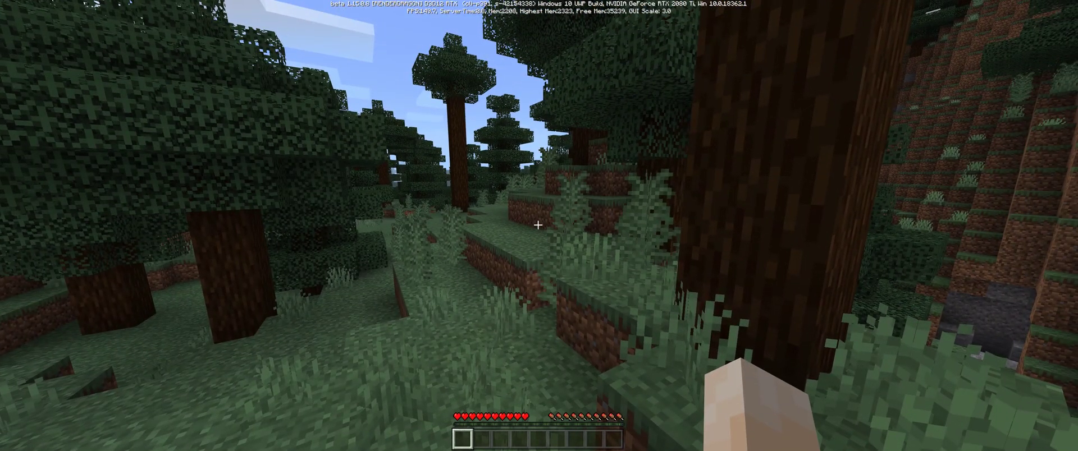
pyautogui.press('Escape')
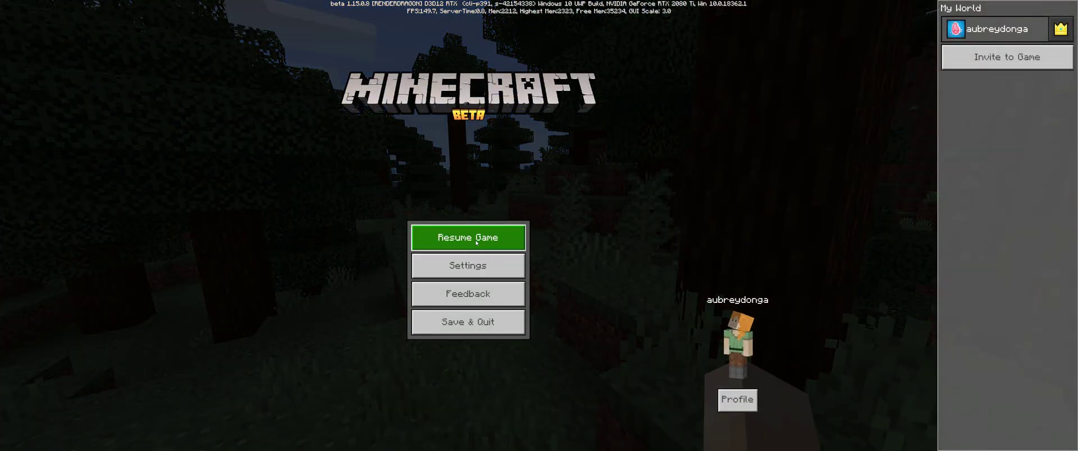
# Save and quit, then activate RazzleCore in My World's resource packs and save the change.
pyautogui.click(467, 322)
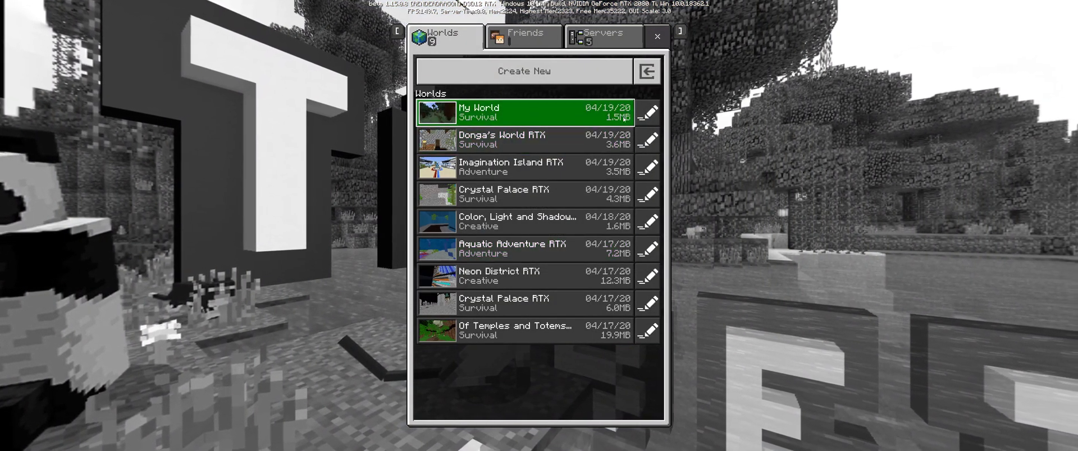
pyautogui.click(654, 117)
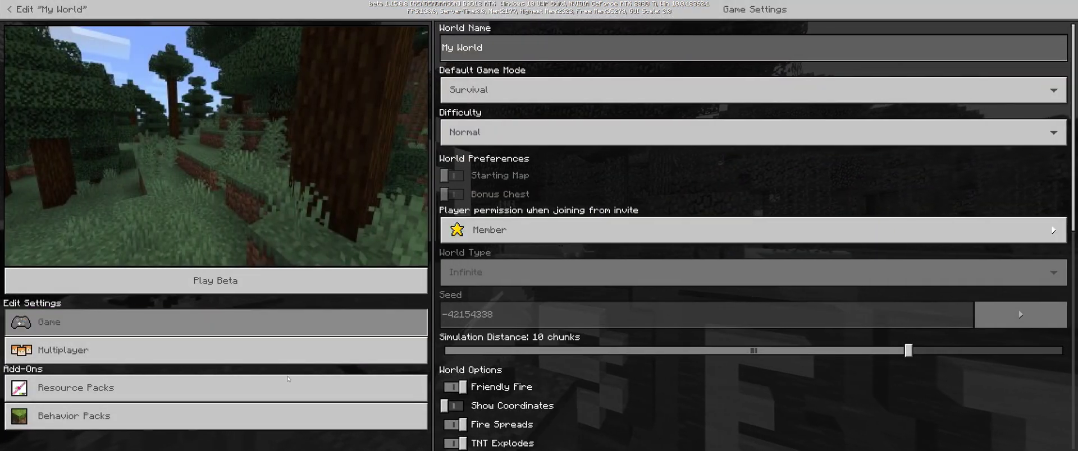
pyautogui.click(329, 388)
pyautogui.press('Right')
pyautogui.press('Down')
pyautogui.press('Return')
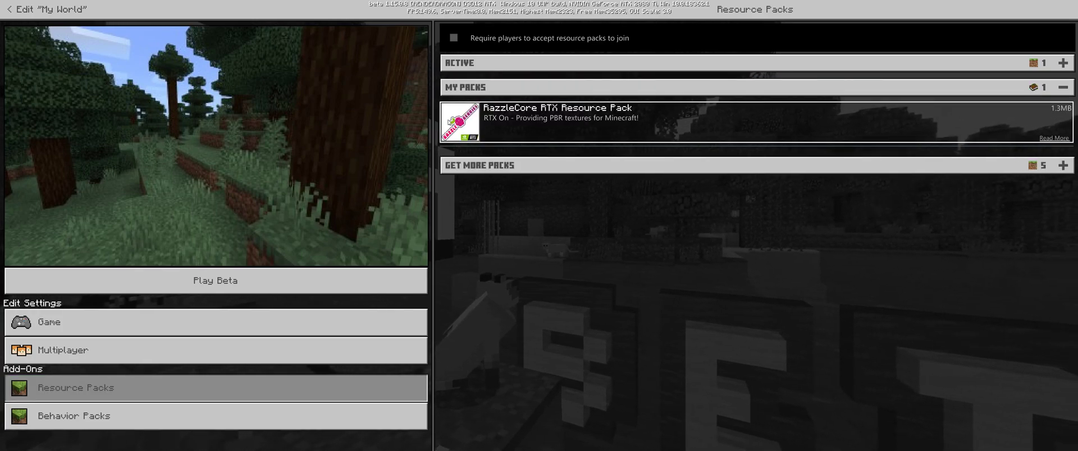
pyautogui.press('Down')
pyautogui.click(747, 158)
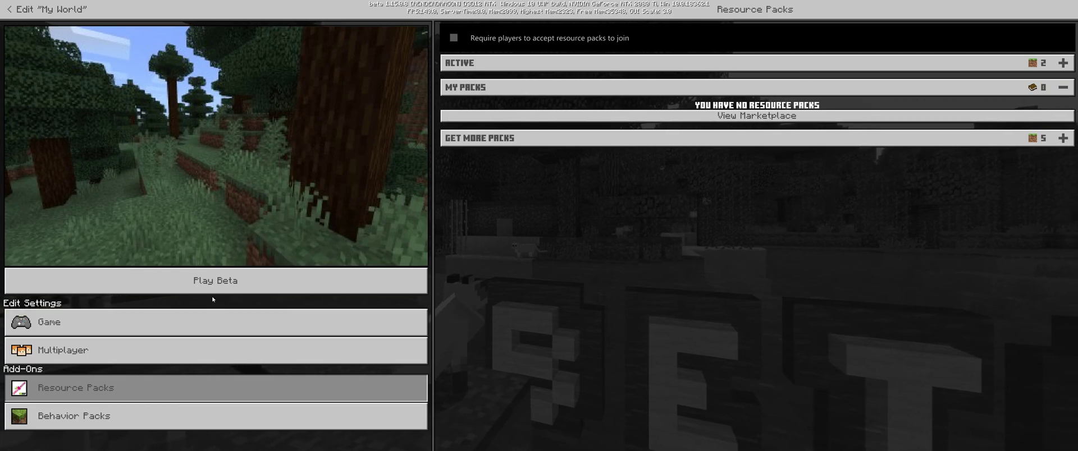
pyautogui.click(424, 285)
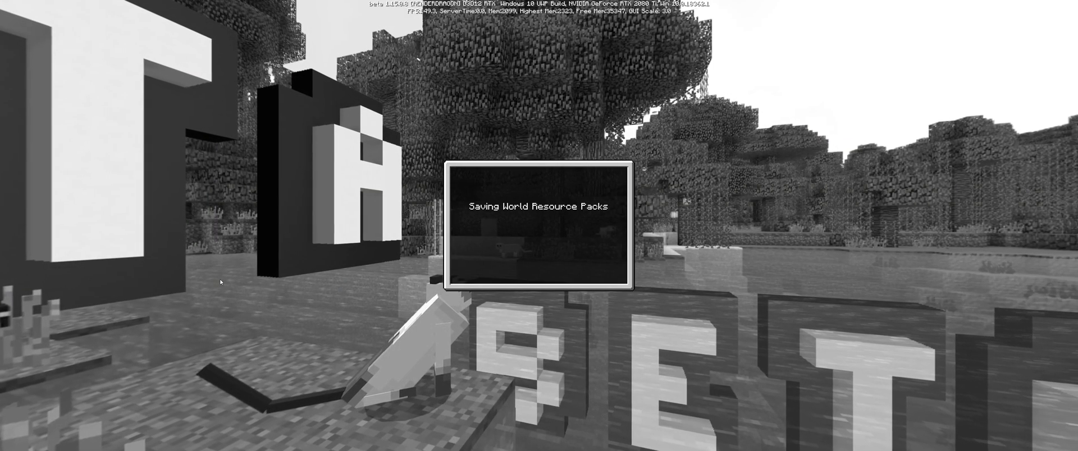